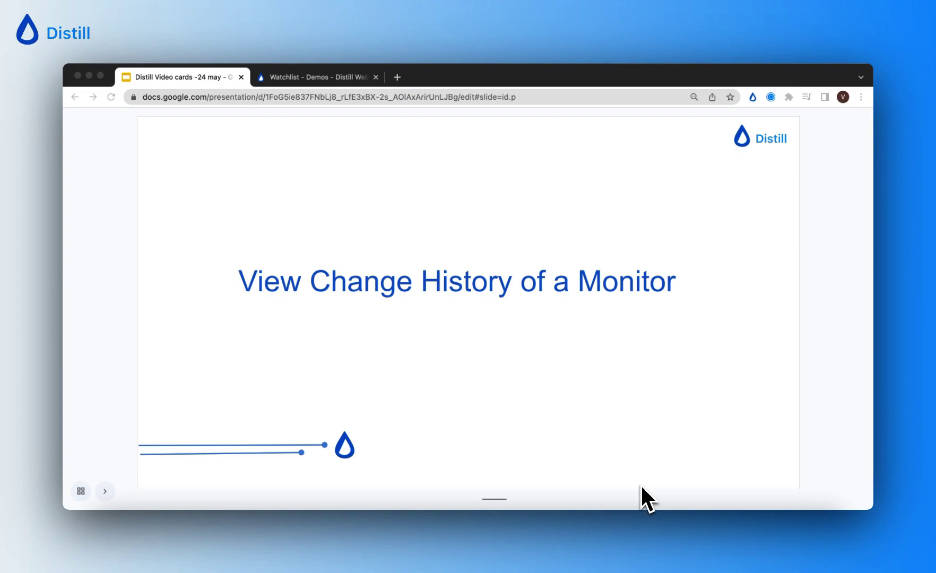
Step: Switch to the 'Watchlist - Demos - Distill' tab listing label A's four monitors
left_click(285, 79)
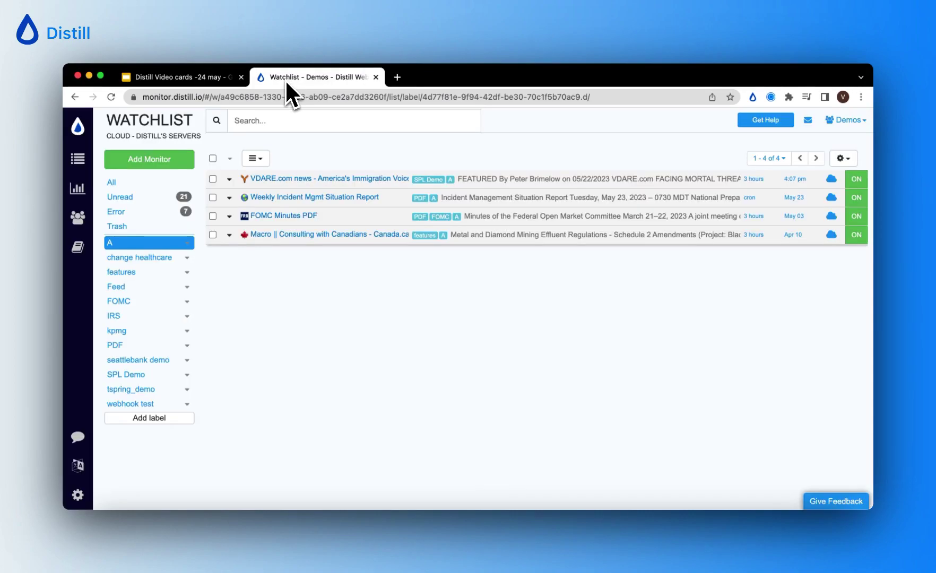
Step: Expand the Weekly Incident Mgmt Situation Report's history and review its May 23 green-highlighted changes
left_click(570, 201)
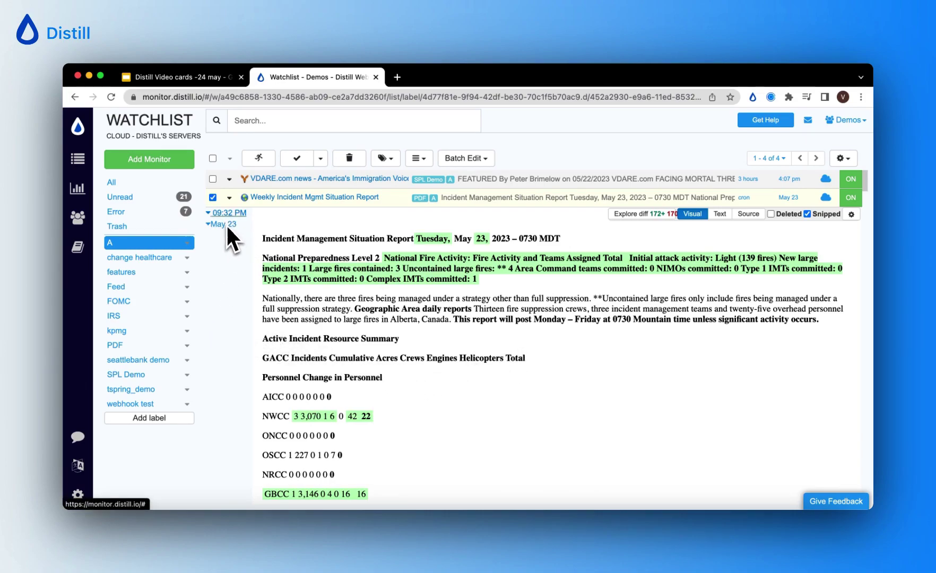
scroll(359, 290, "down", 1)
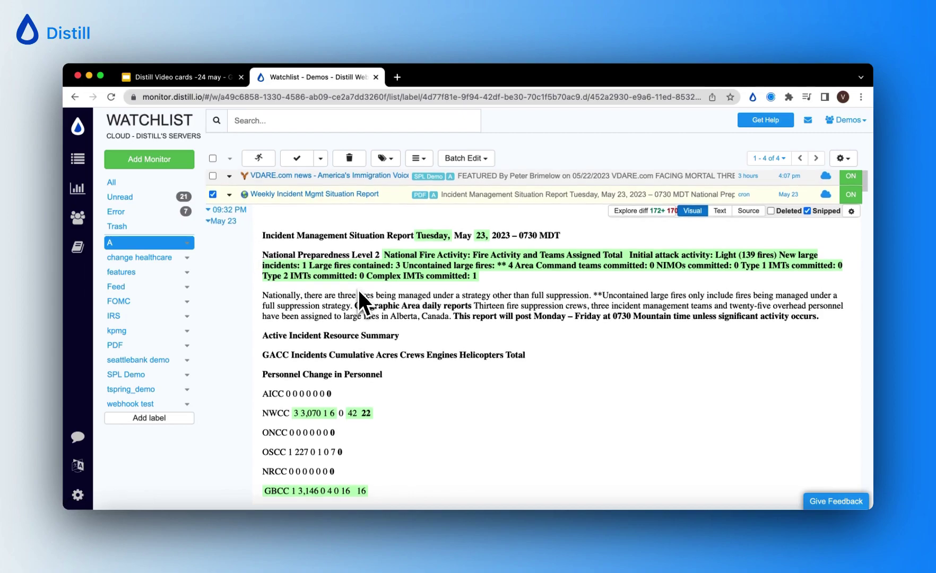
scroll(359, 290, "down", 5)
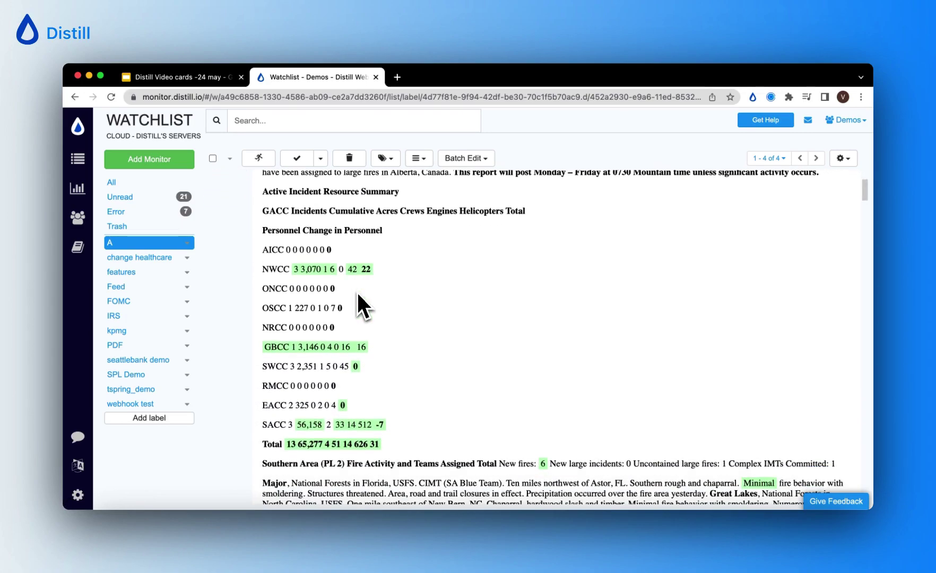
scroll(357, 291, "down", 15)
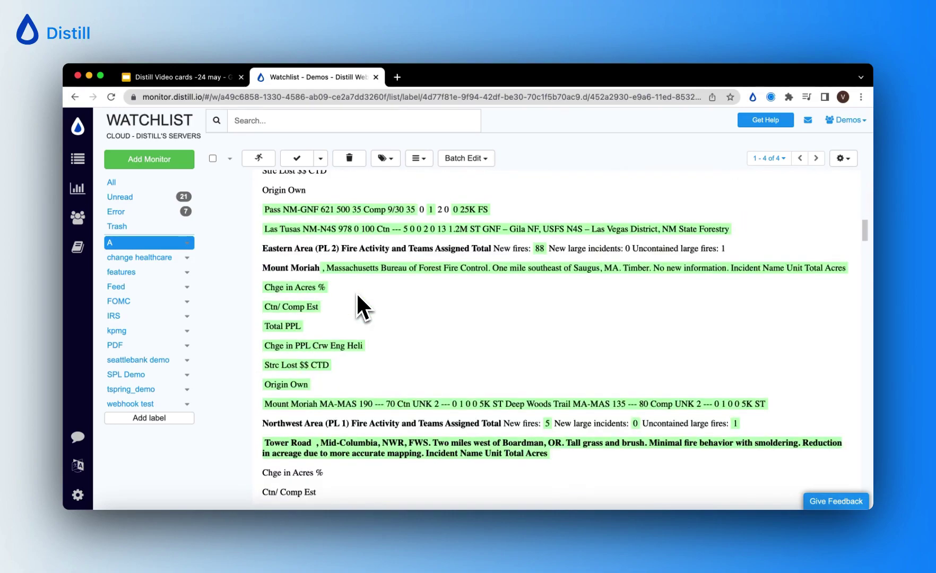
scroll(356, 294, "down", 10)
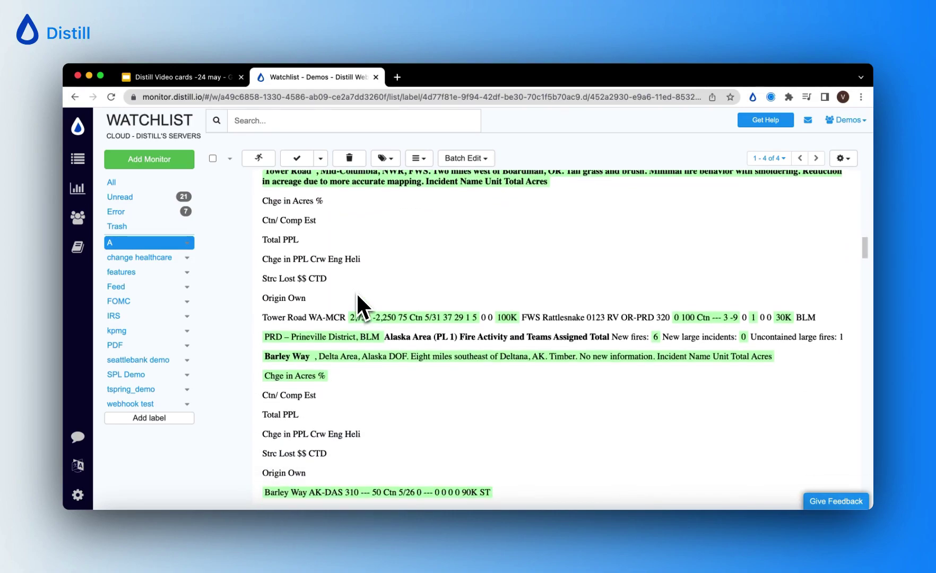
scroll(357, 296, "down", 8)
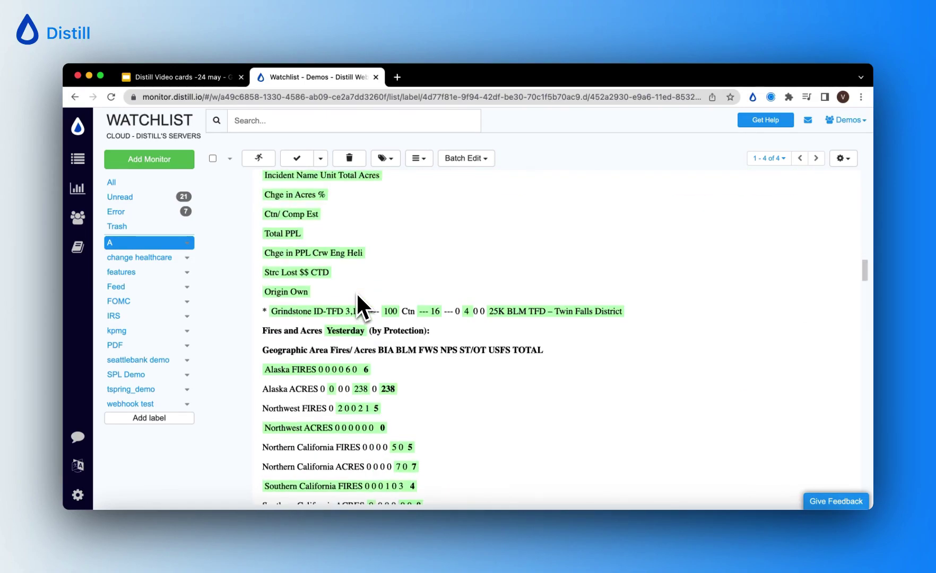
scroll(356, 292, "down", 20)
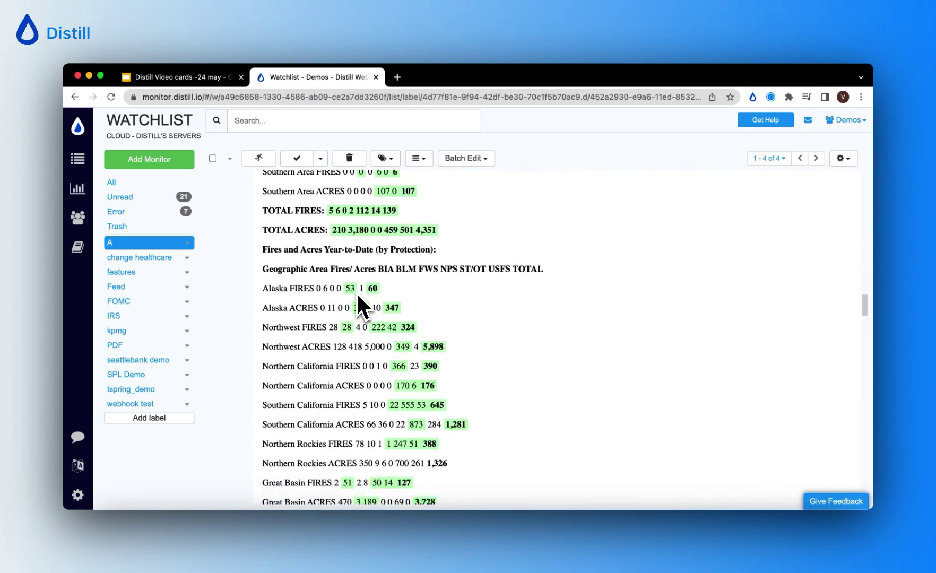
scroll(357, 296, "down", 20)
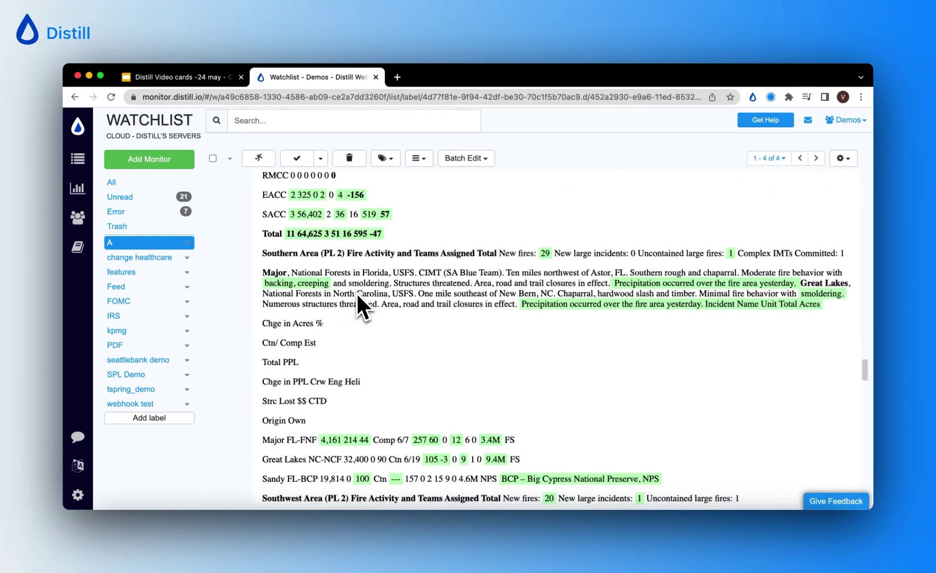
scroll(356, 292, "down", 17)
scroll(357, 292, "up", 8)
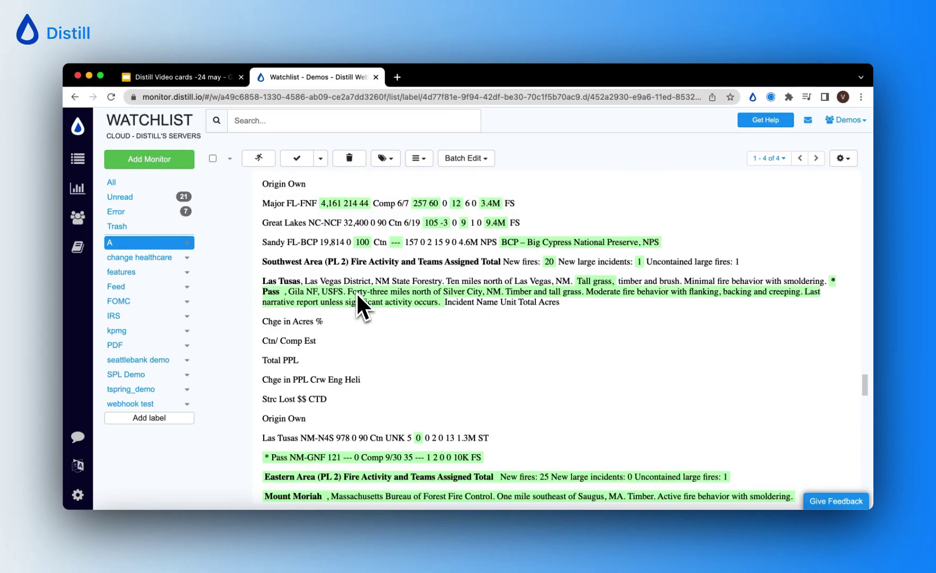
scroll(356, 291, "up", 15)
scroll(356, 292, "down", 10)
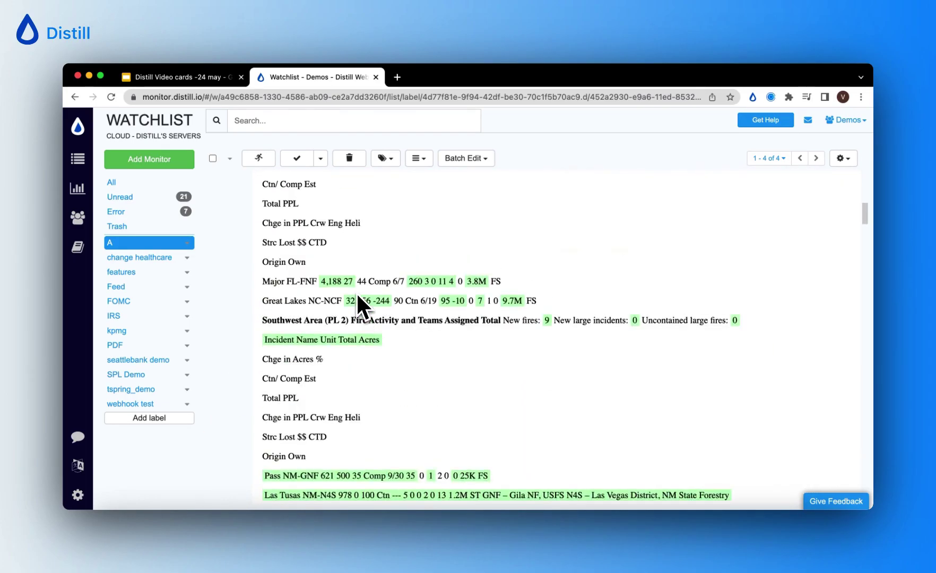
scroll(356, 292, "up", 10)
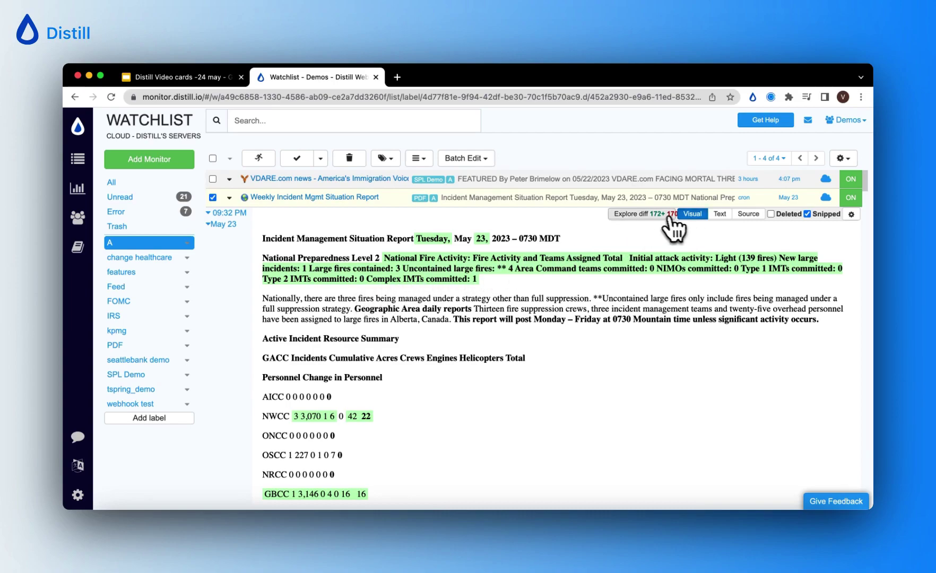
Step: Open the full side-by-side diff of May 22 vs May 23: 172 added, 170 removed
left_click(648, 214)
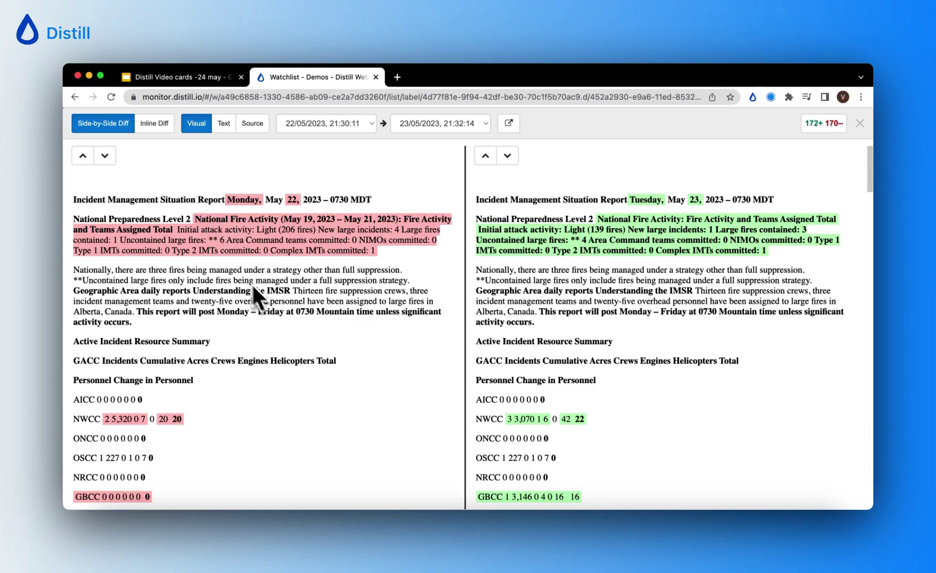
Step: Show an inline diff comparing 19/05/2023, 21:30:03 against 23/05/2023, 21:32:14
left_click(166, 139)
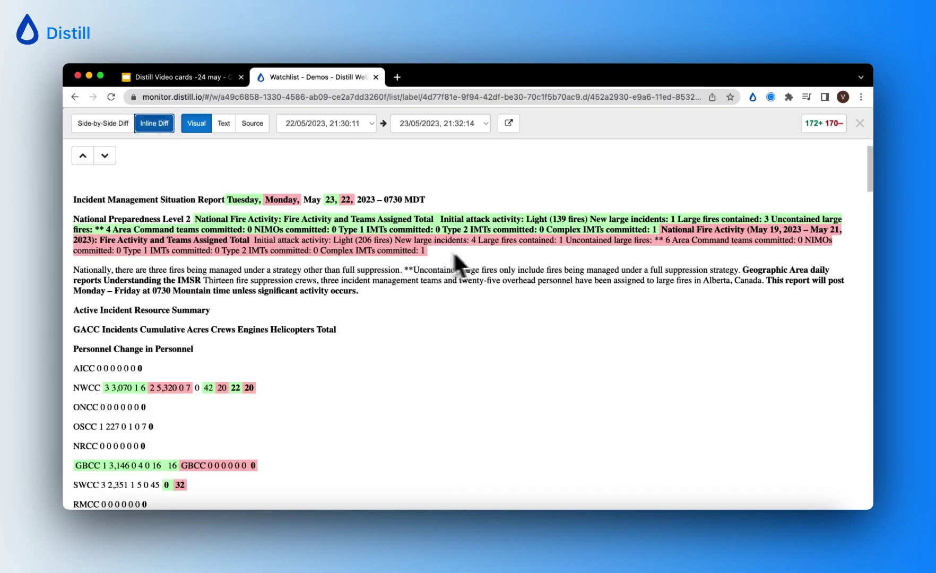
scroll(330, 273, "down", 1)
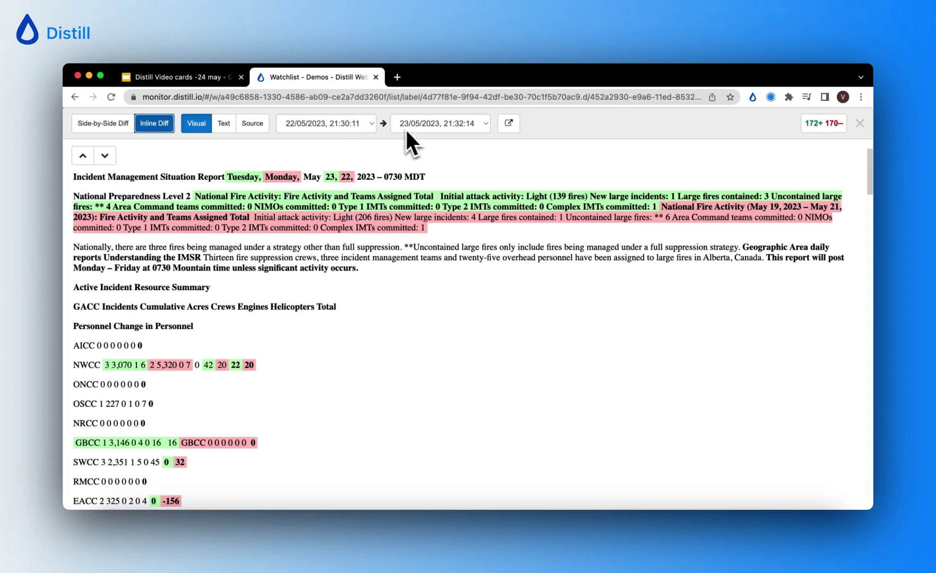
left_click(485, 125)
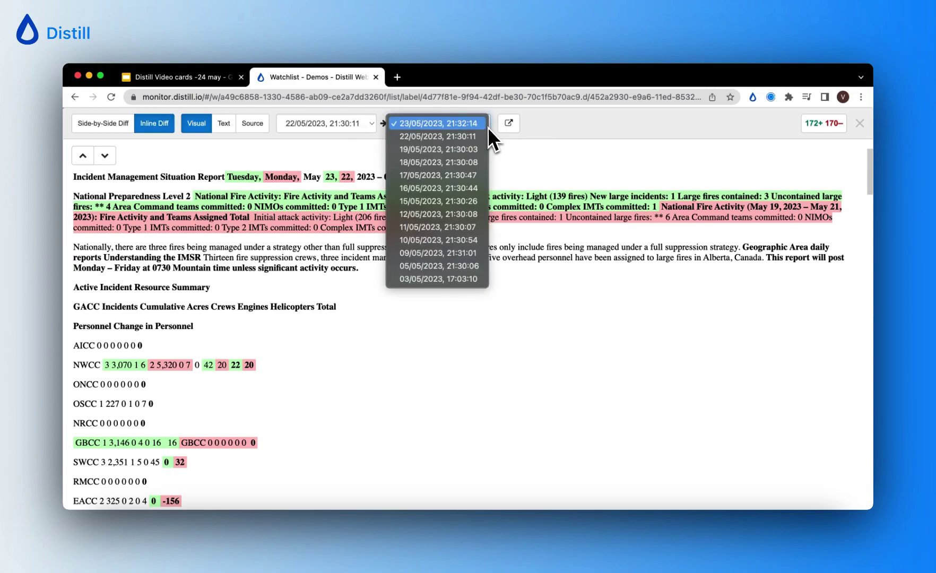
left_click(453, 126)
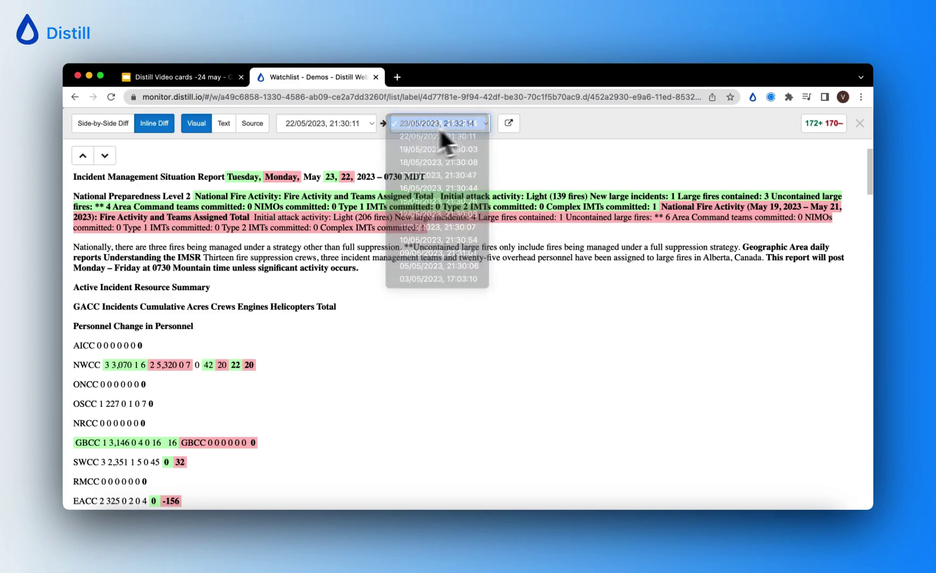
left_click(341, 126)
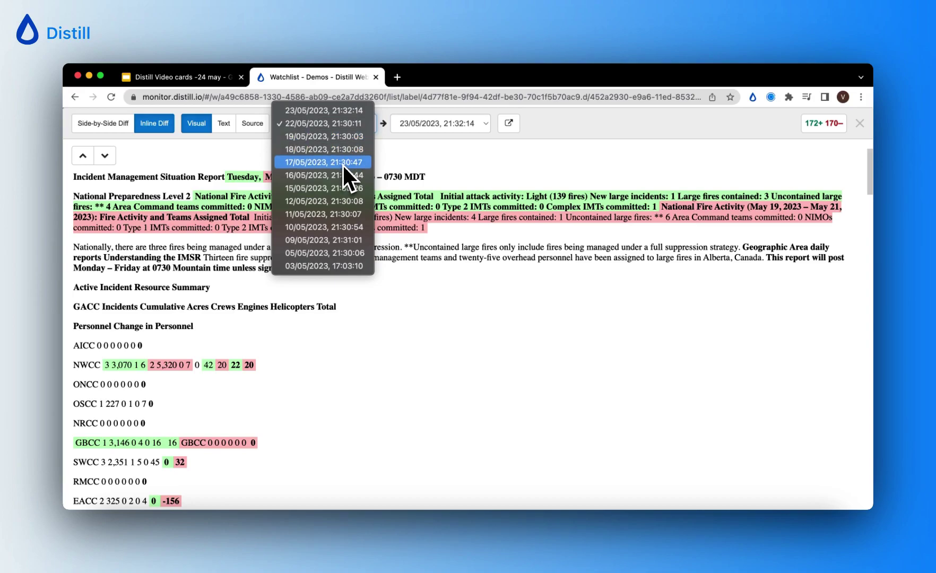
left_click(339, 141)
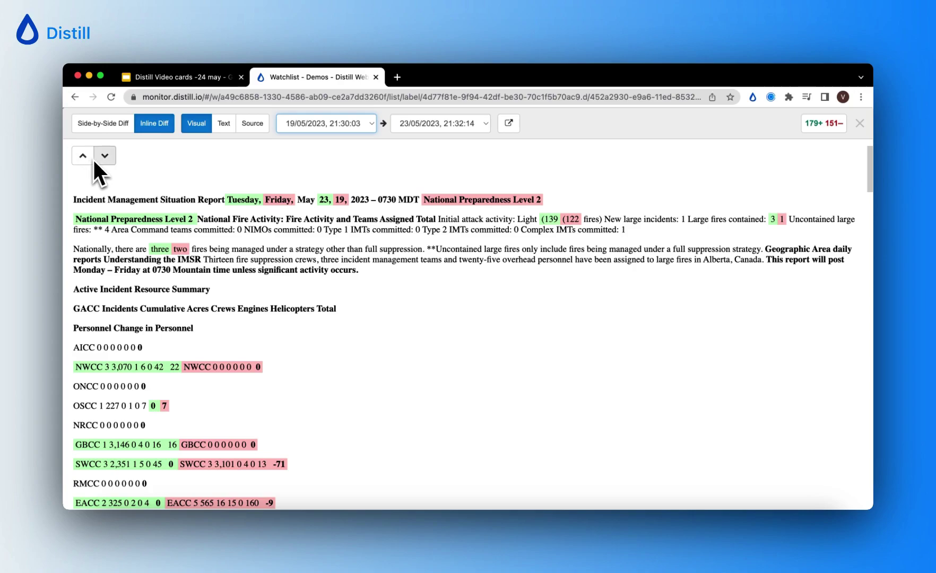
Step: Return to side-by-side view and step through changes down to the Southern Area fire details
left_click(112, 127)
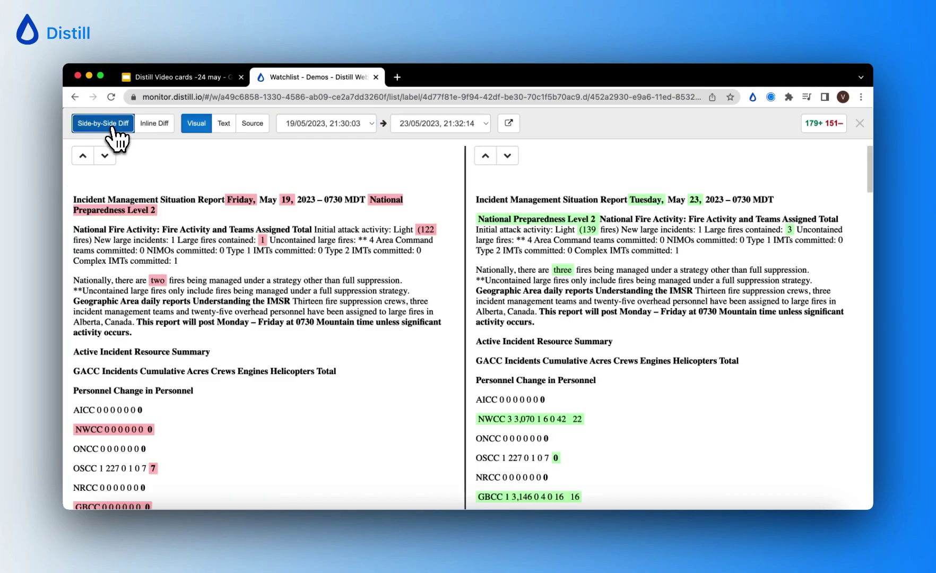
left_click(510, 158)
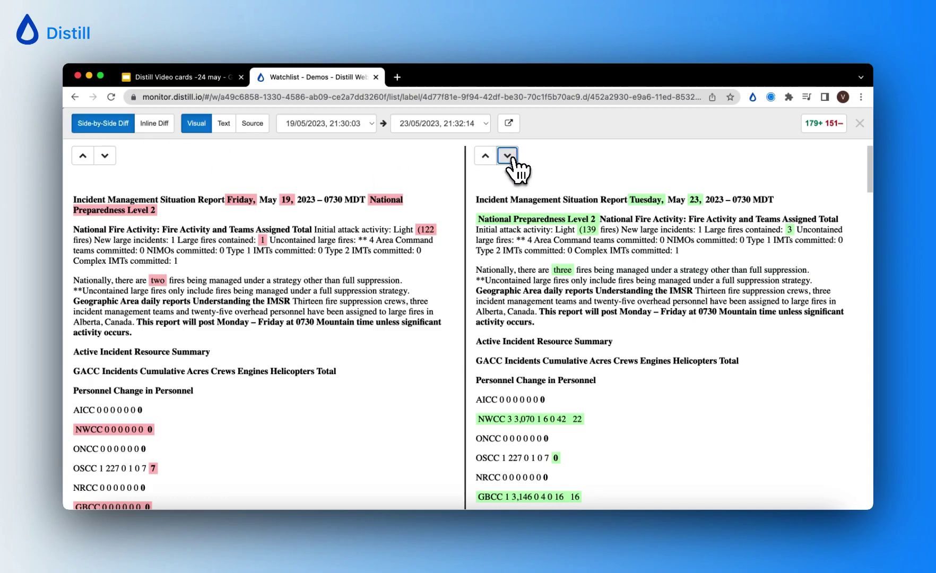
left_click(509, 156)
left_click(508, 156)
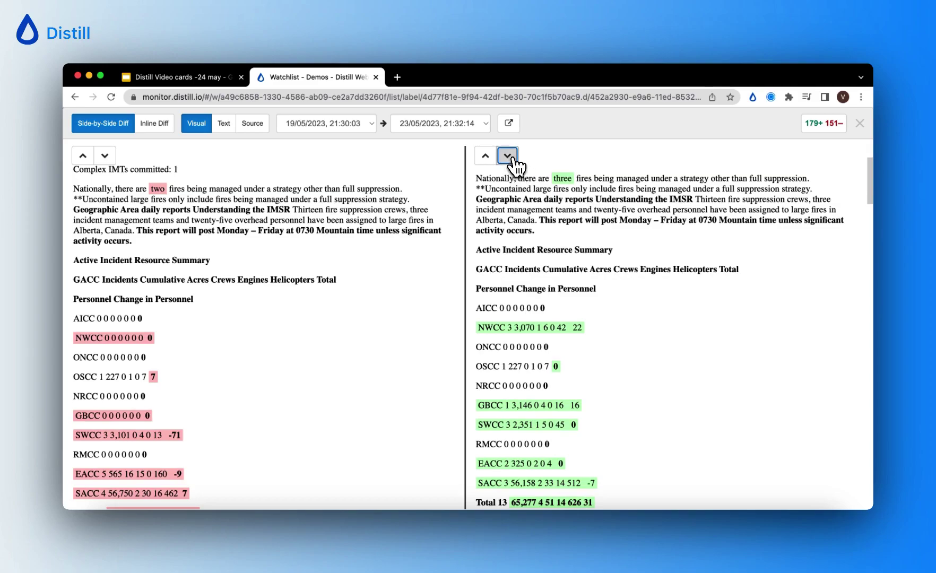
left_click(508, 156)
left_click(509, 156)
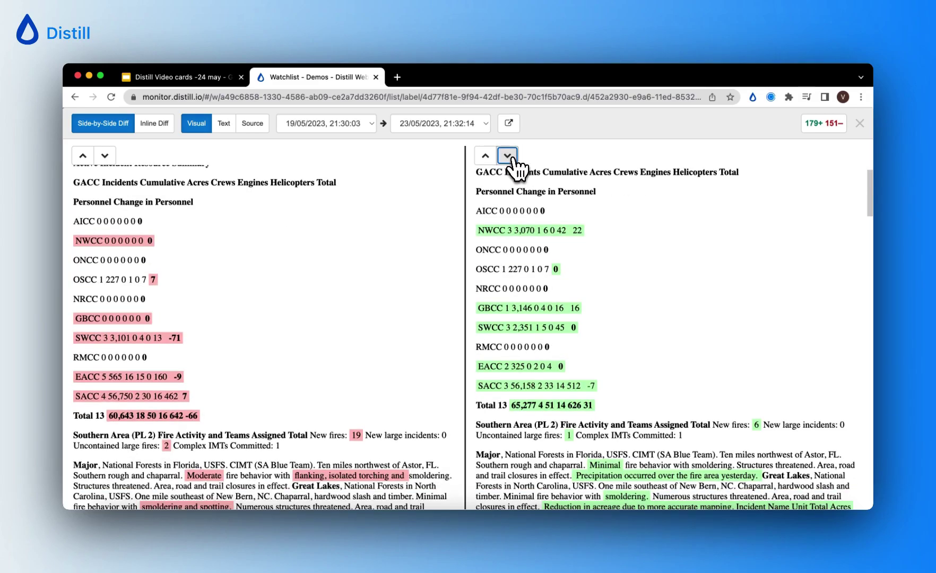
left_click(508, 156)
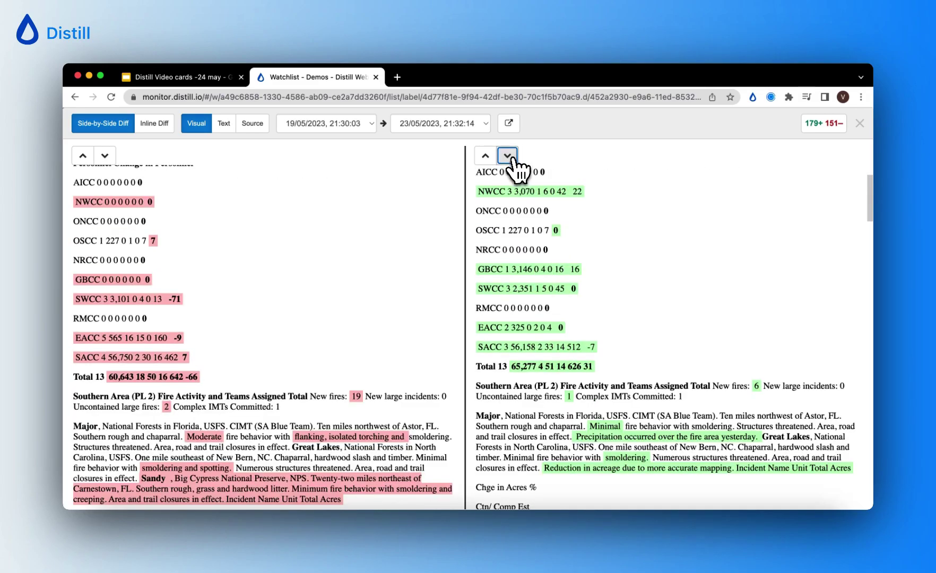
left_click(508, 156)
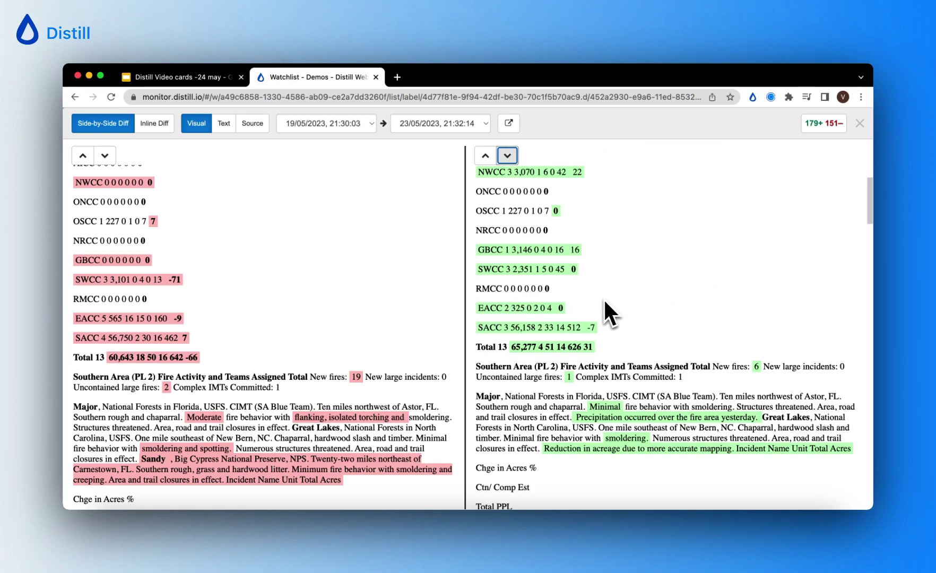
Step: Close the diff view and collapse the Weekly Incident report's preview
left_click(861, 124)
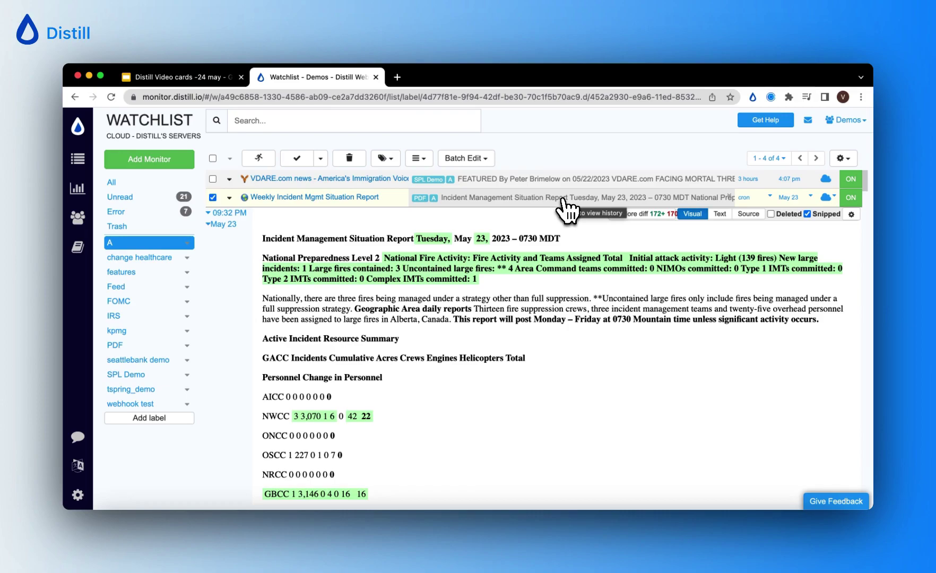
left_click(562, 200)
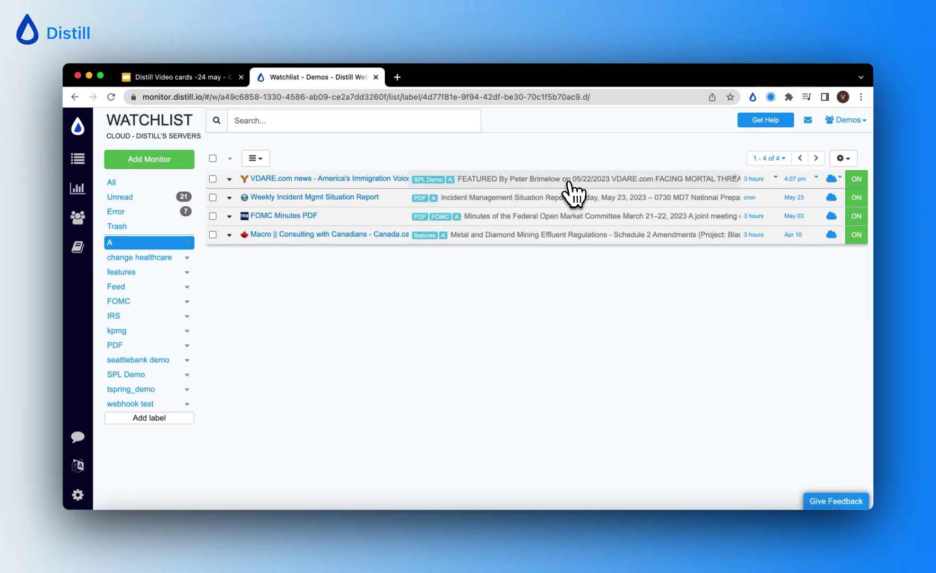
Step: Expand the VDARE.com news changes with Deleted shown, revealing removed tags like Administrative Amnesty
left_click(569, 182)
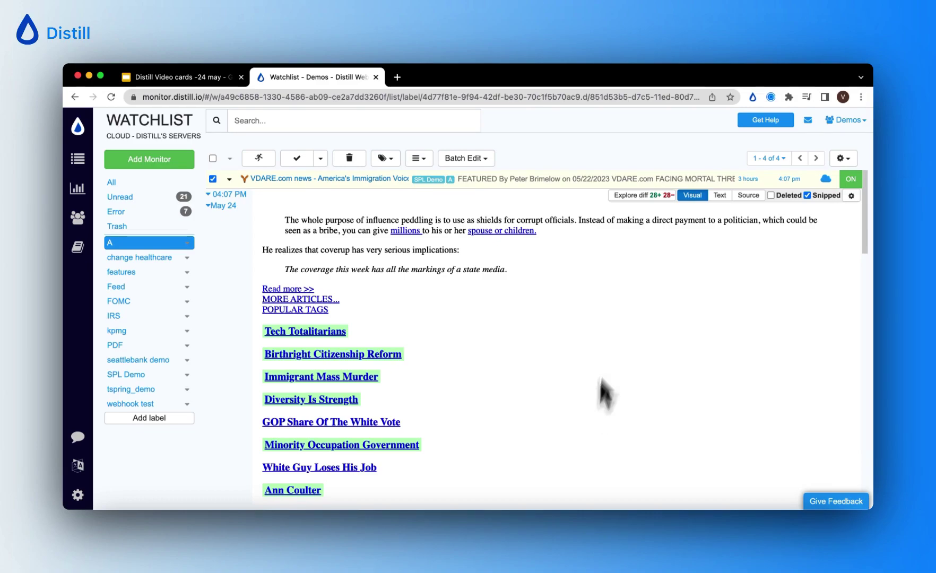
left_click(772, 195)
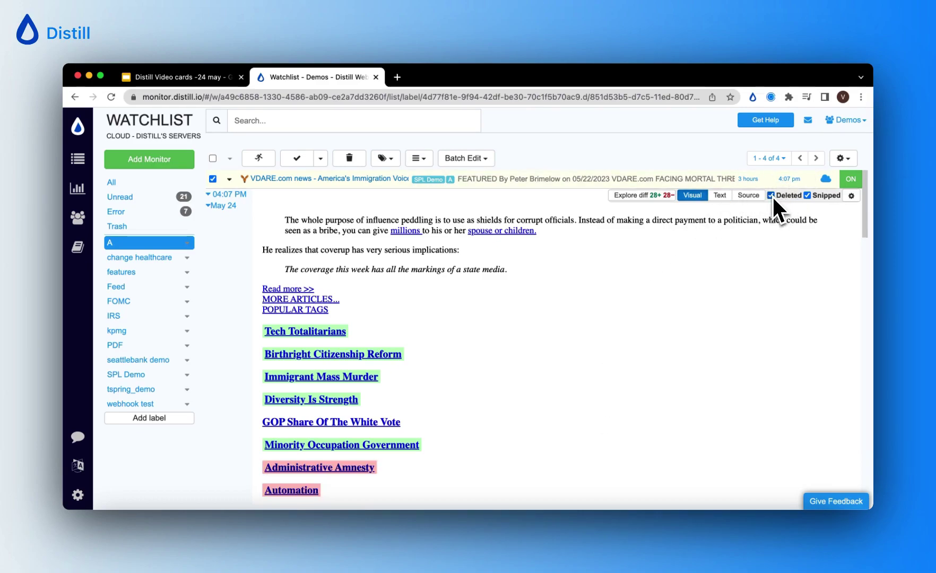
scroll(504, 414, "down", 3)
scroll(505, 412, "down", 5)
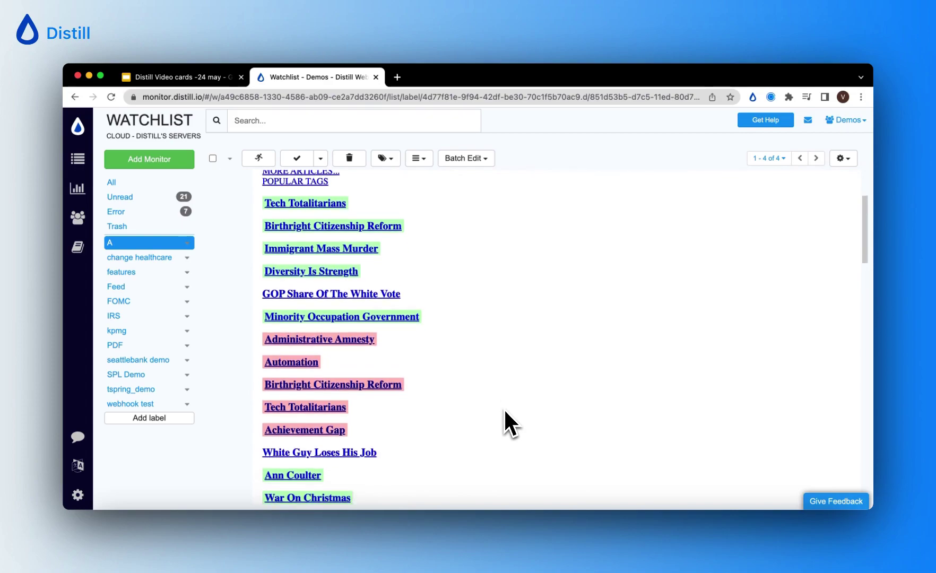
scroll(505, 412, "up", 3)
scroll(505, 411, "up", 6)
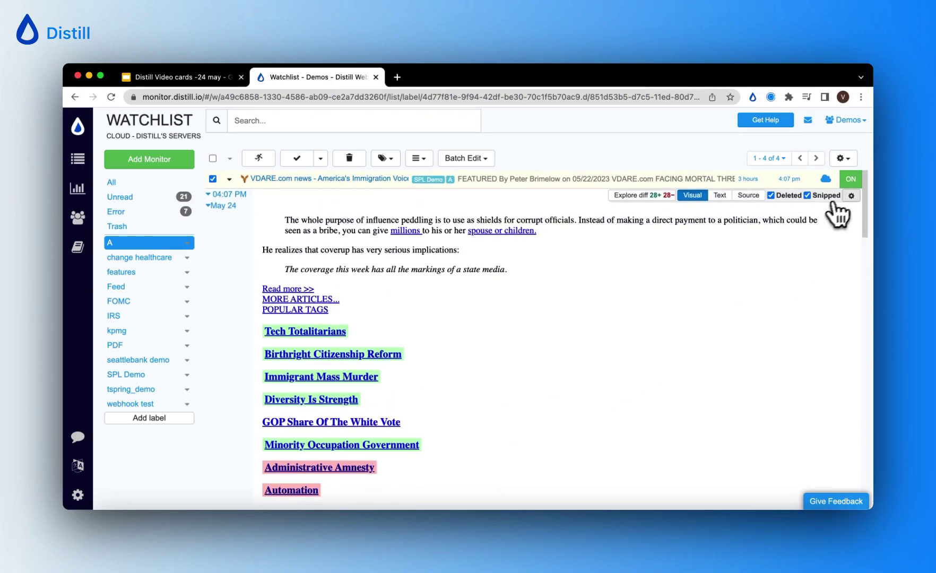
Step: Untick Deleted in the Defaults diff options so only added tags stay highlighted
left_click(851, 196)
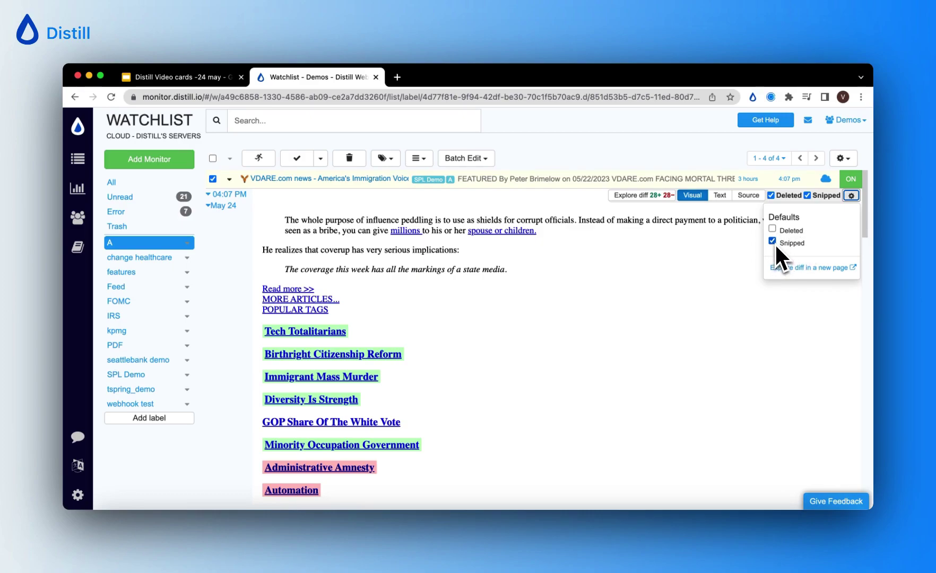
left_click(771, 196)
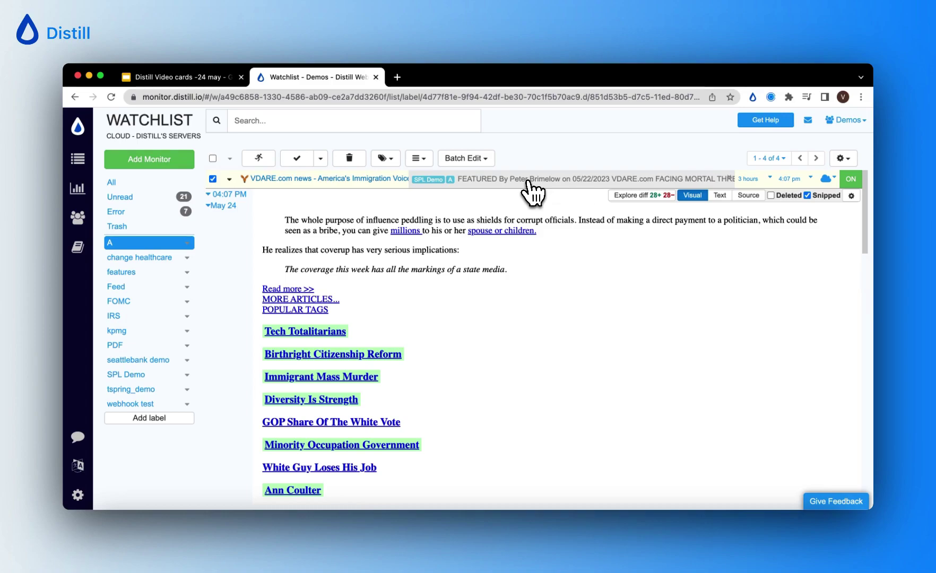
Step: Open the VDARE full diff and switch the comparison from Visual to Text, then Source
left_click(640, 195)
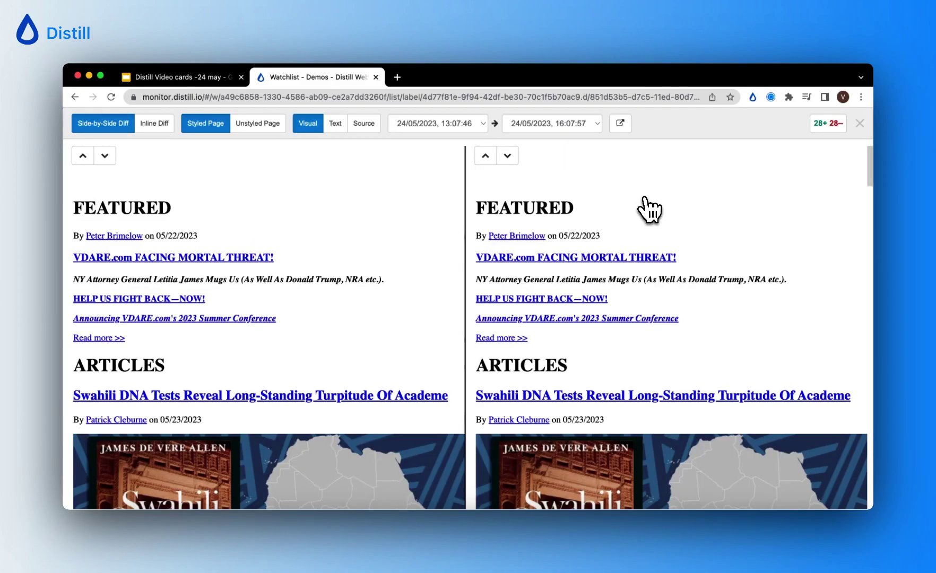
scroll(556, 289, "down", 3)
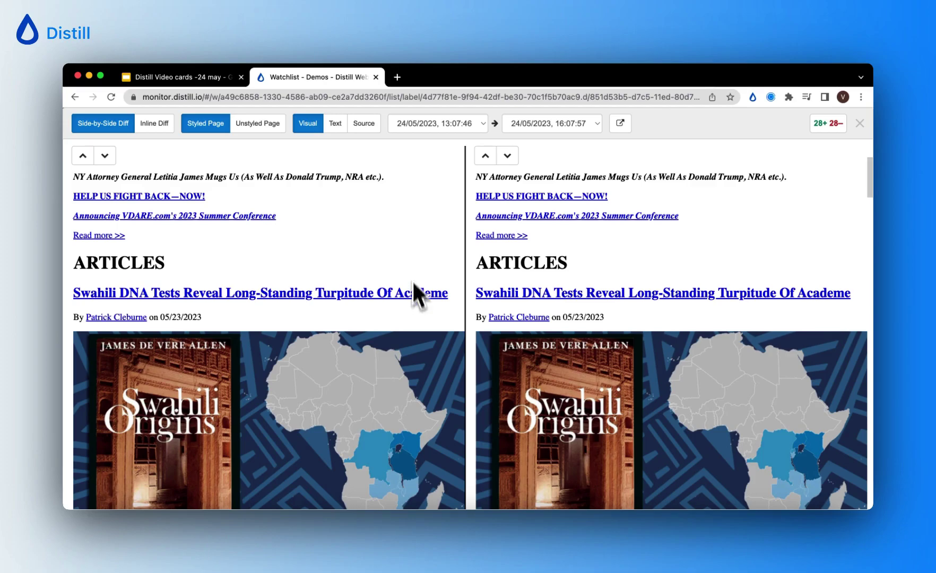
left_click(335, 123)
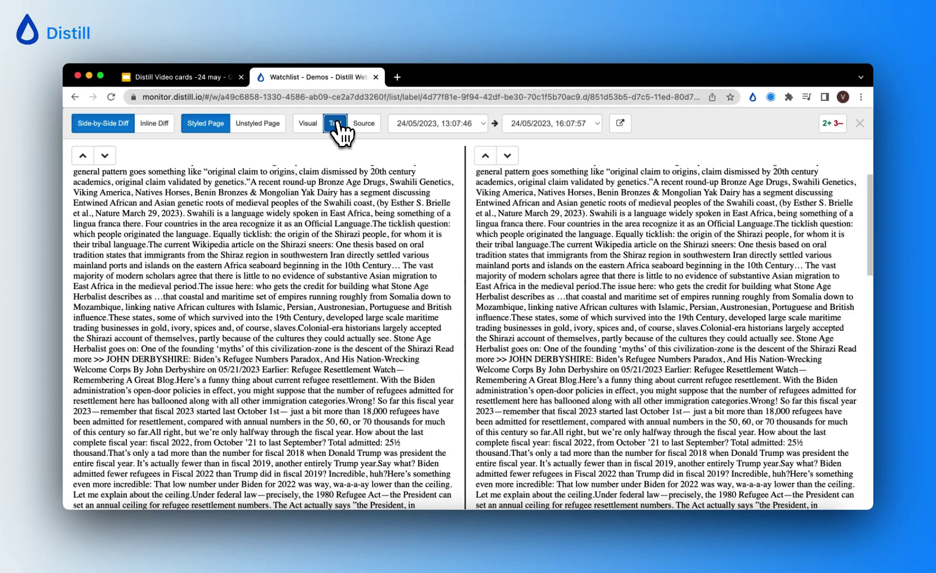
scroll(396, 273, "up", 3)
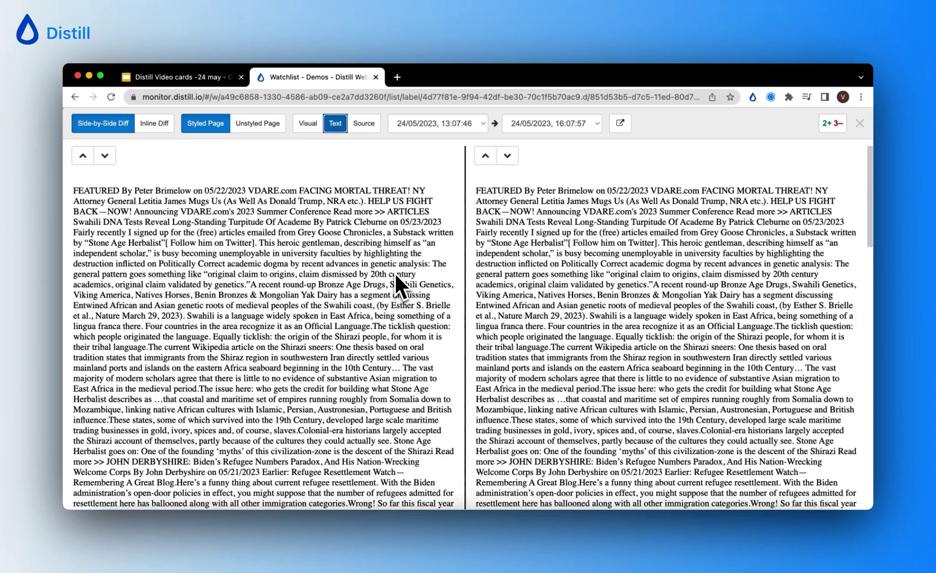
left_click(364, 123)
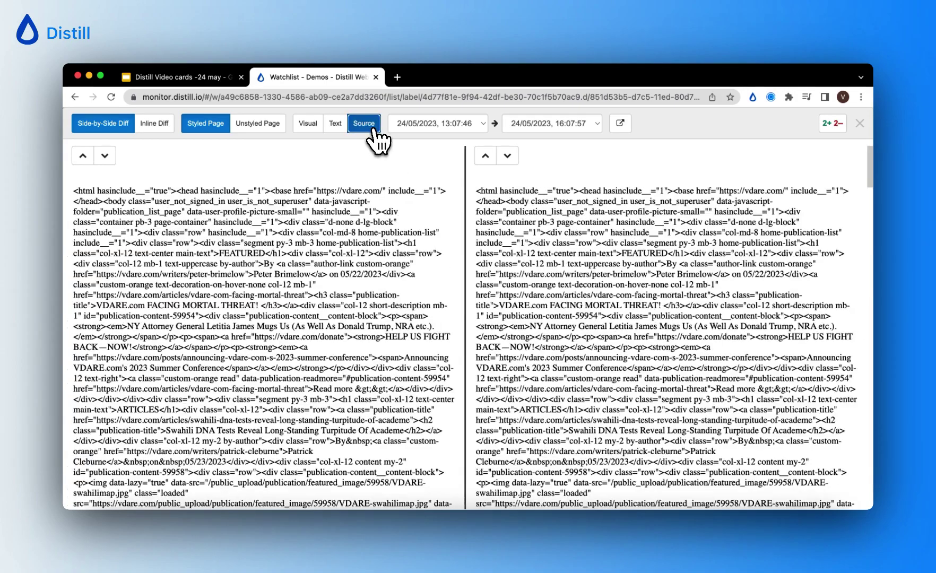
Step: Close the source diff and collapse the VDARE.com news preview
left_click(860, 124)
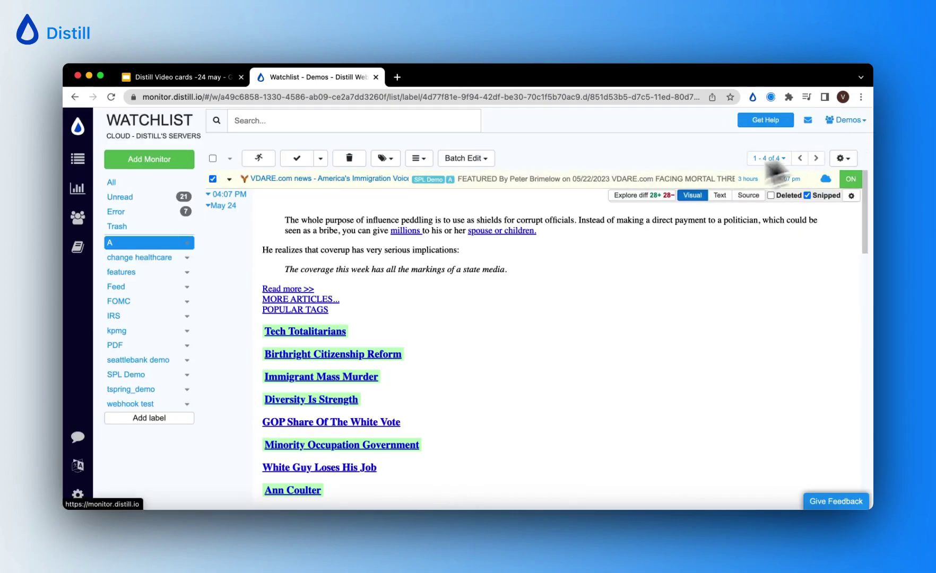
scroll(576, 210, "down", 1)
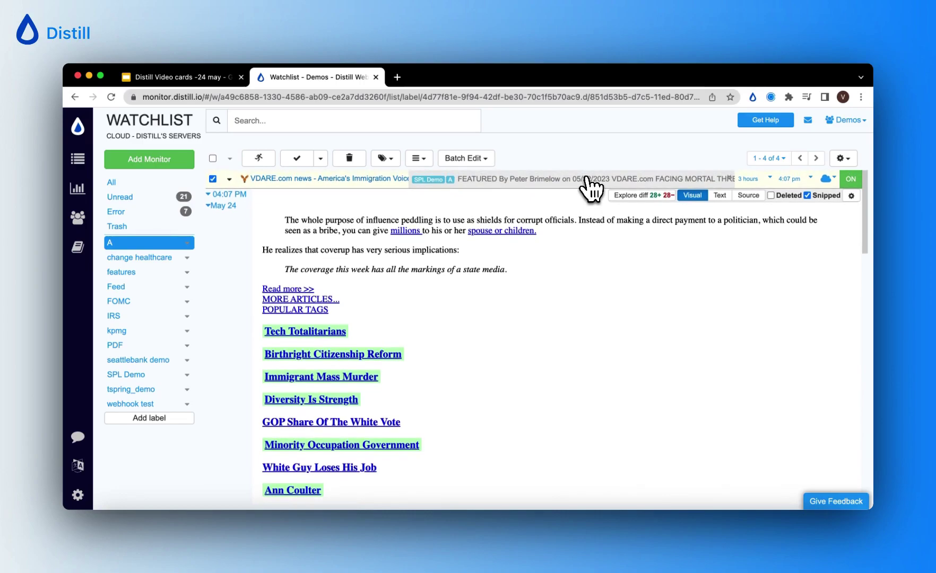
left_click(586, 177)
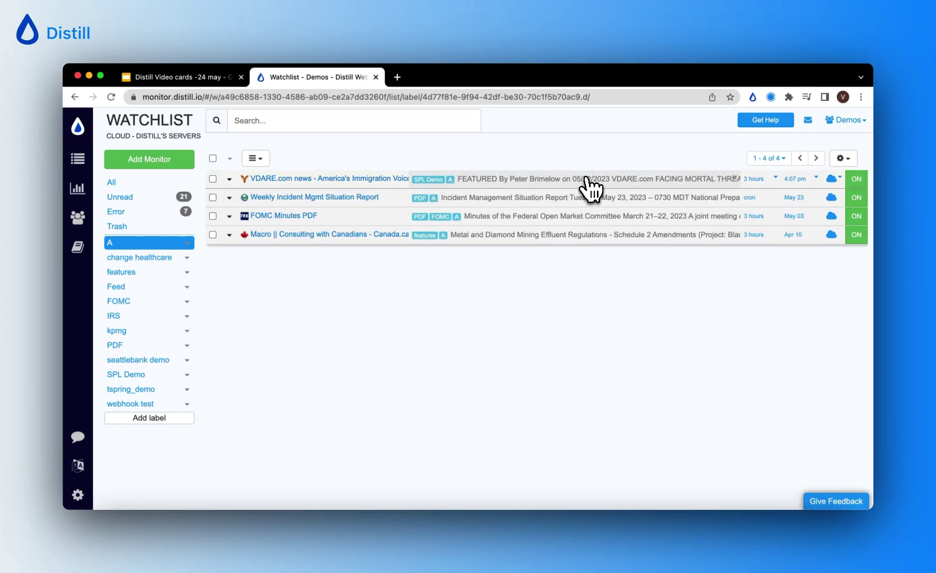